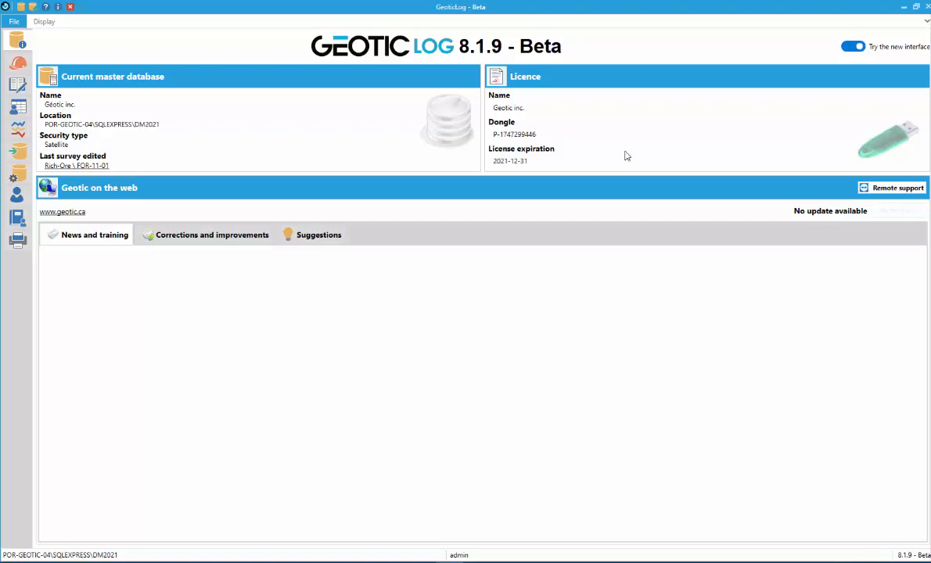
Open the Region settings from the library's Other section and make them editable
{"action": "left_click", "coordinate": [17, 218]}
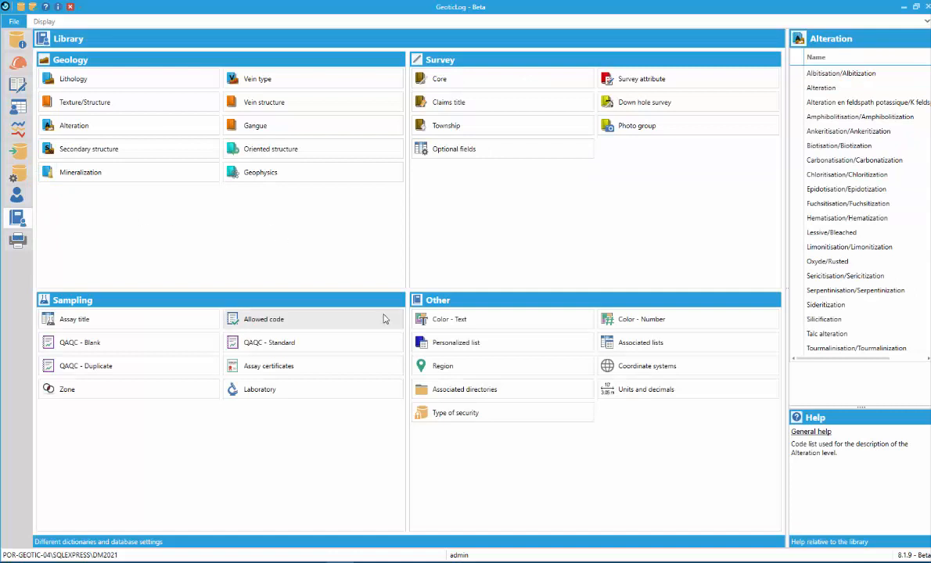
{"action": "left_click", "coordinate": [450, 370]}
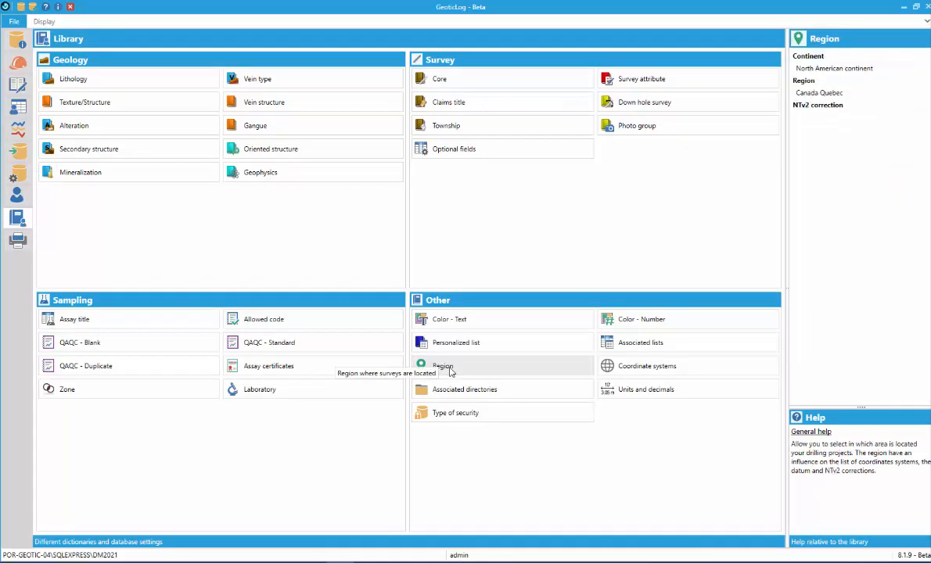
{"action": "double_click", "coordinate": [450, 370]}
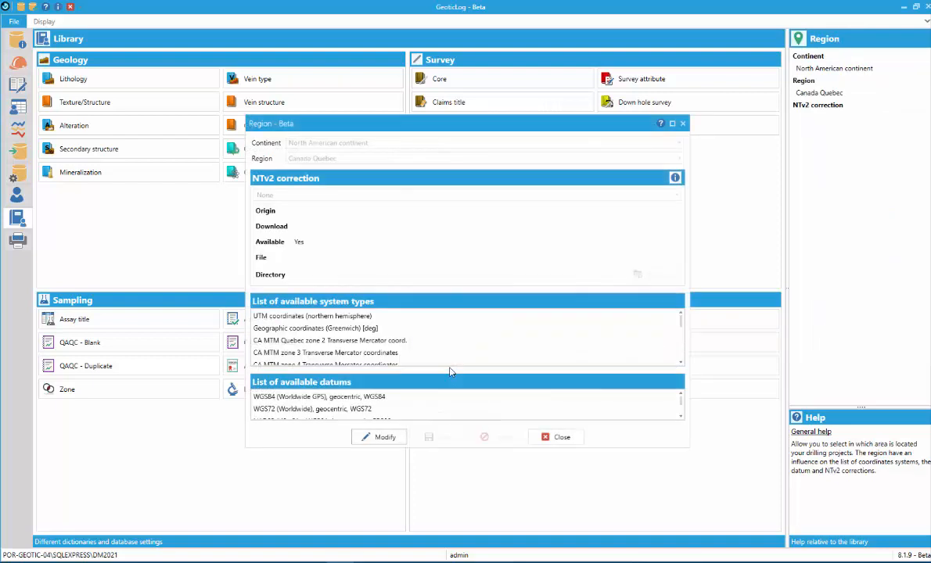
{"action": "left_click", "coordinate": [380, 438]}
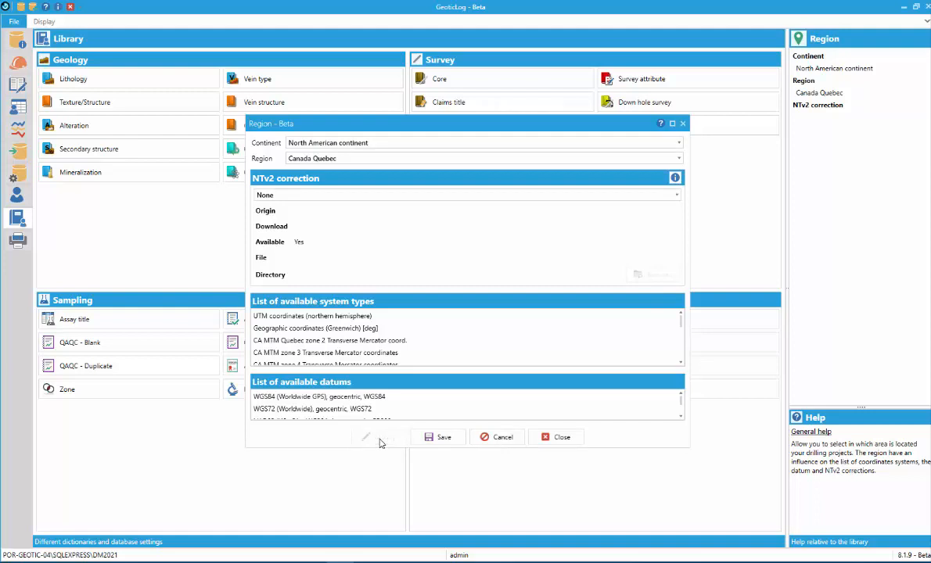
Examine the available continents, system types, datums and NTv2 corrections for the region, and leave the settings unsaved
{"action": "left_click", "coordinate": [387, 143]}
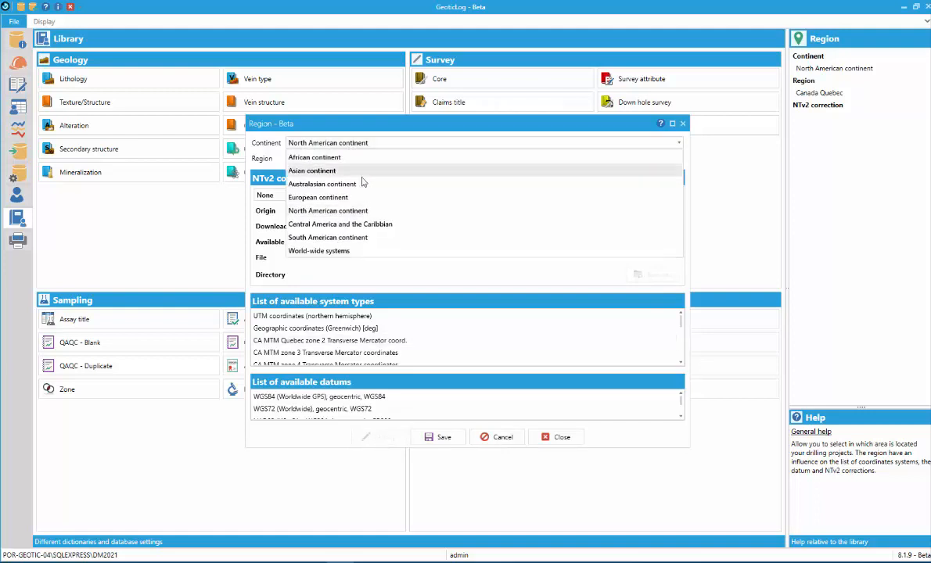
{"action": "left_click", "coordinate": [355, 146]}
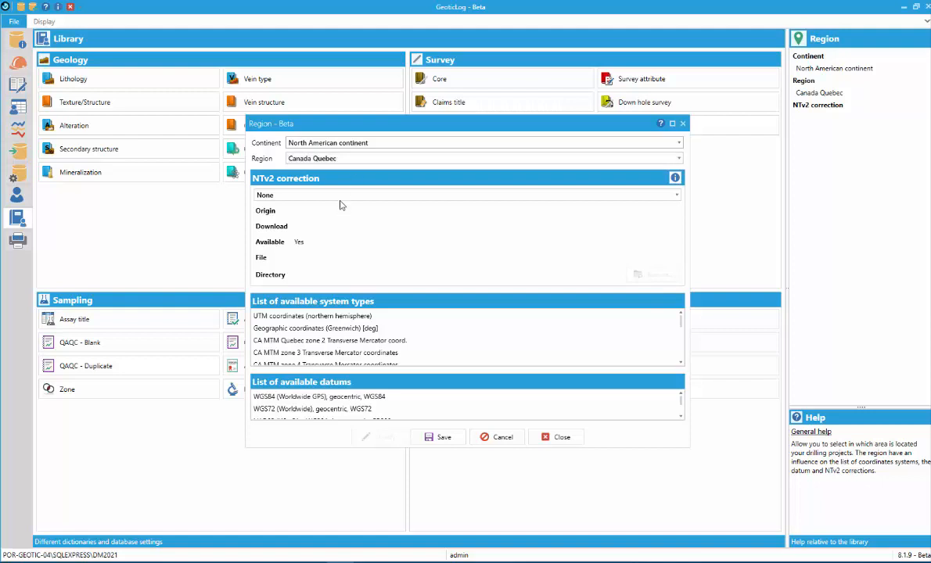
{"action": "scroll", "coordinate": [341, 321], "scroll_direction": "down", "scroll_amount": 5}
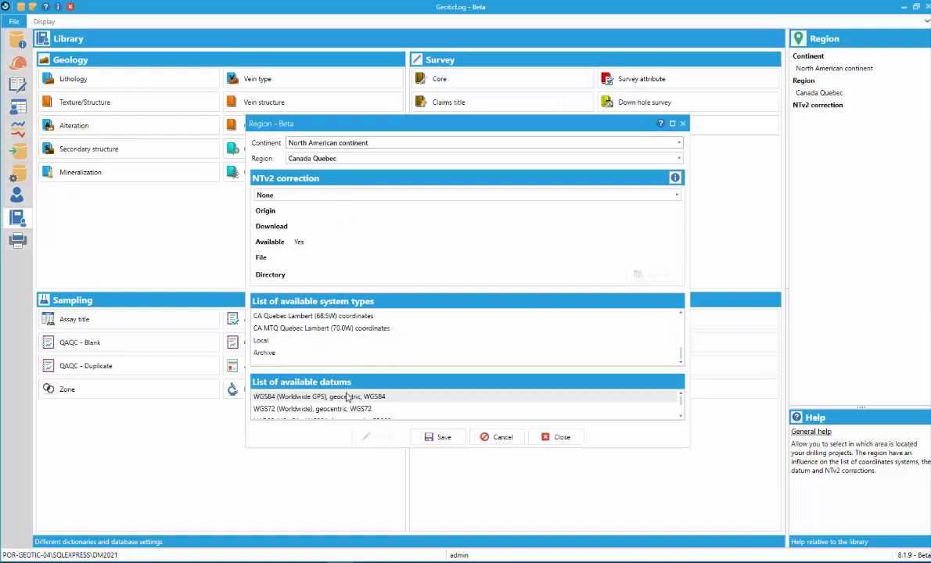
{"action": "scroll", "coordinate": [348, 397], "scroll_direction": "down", "scroll_amount": 2}
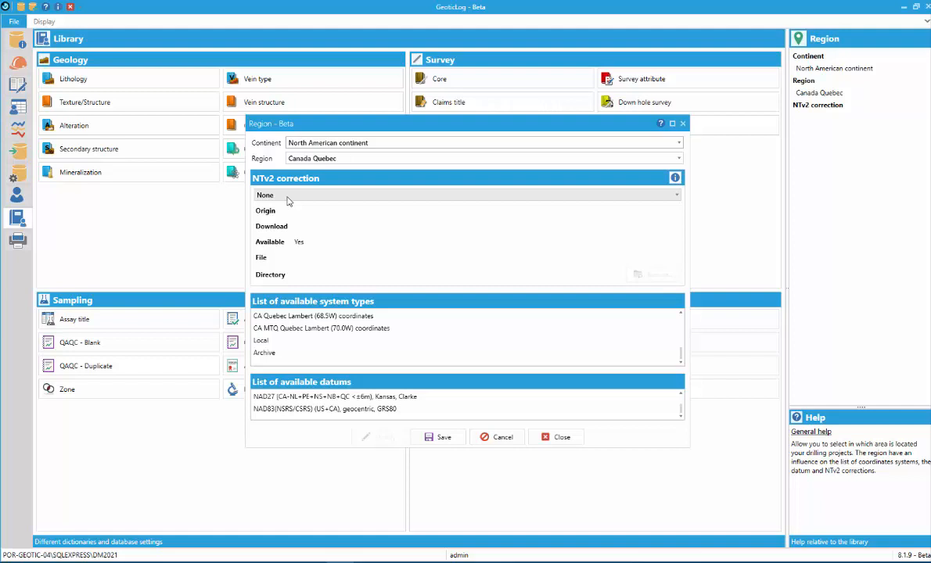
{"action": "left_click", "coordinate": [270, 195]}
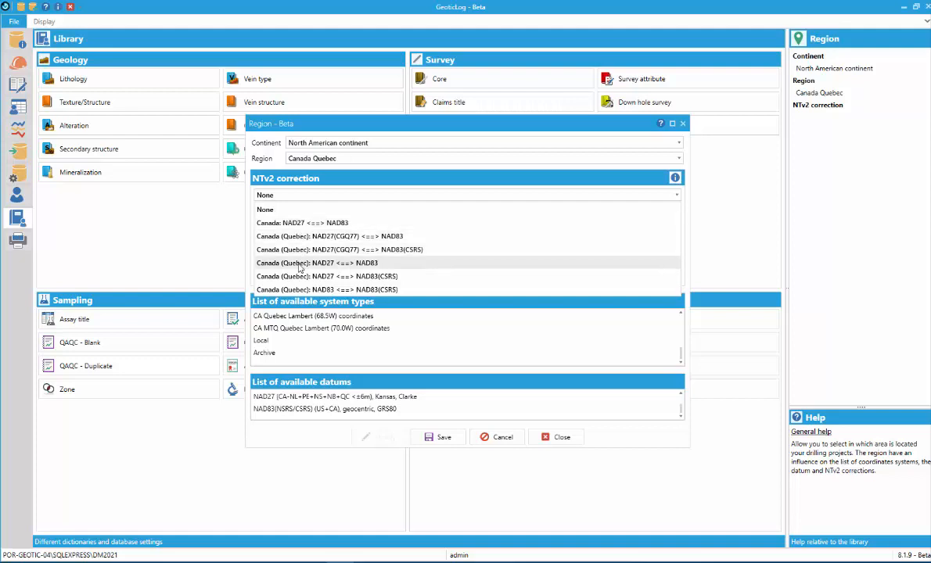
{"action": "left_click", "coordinate": [552, 442]}
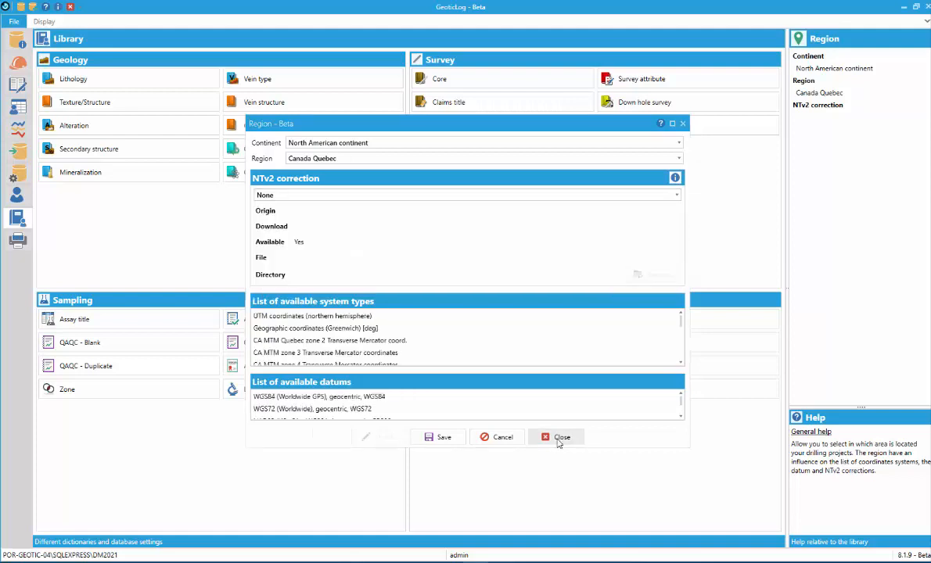
{"action": "left_click", "coordinate": [558, 440]}
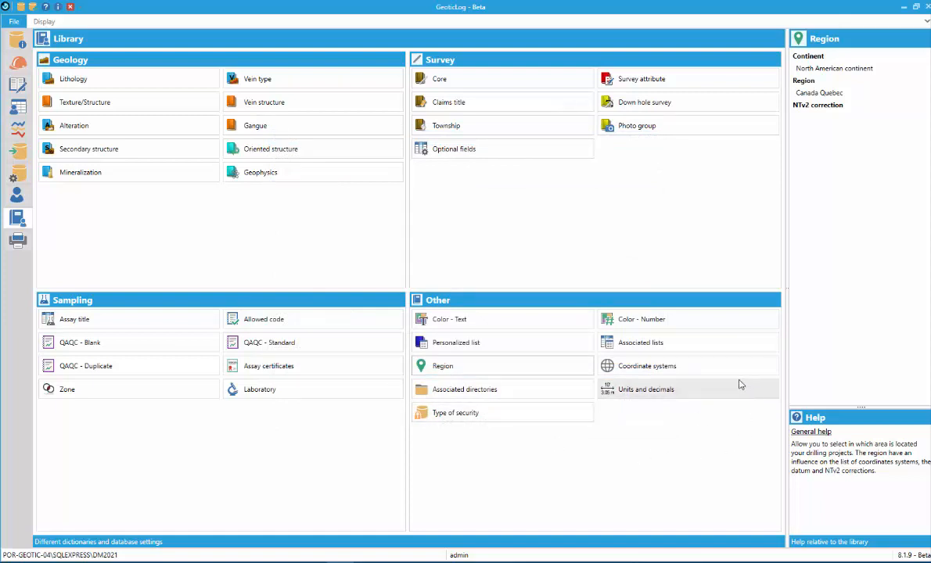
Open the library's coordinate systems and review the definitions of UTM Z18, mineGrid and World
{"action": "left_click", "coordinate": [639, 369]}
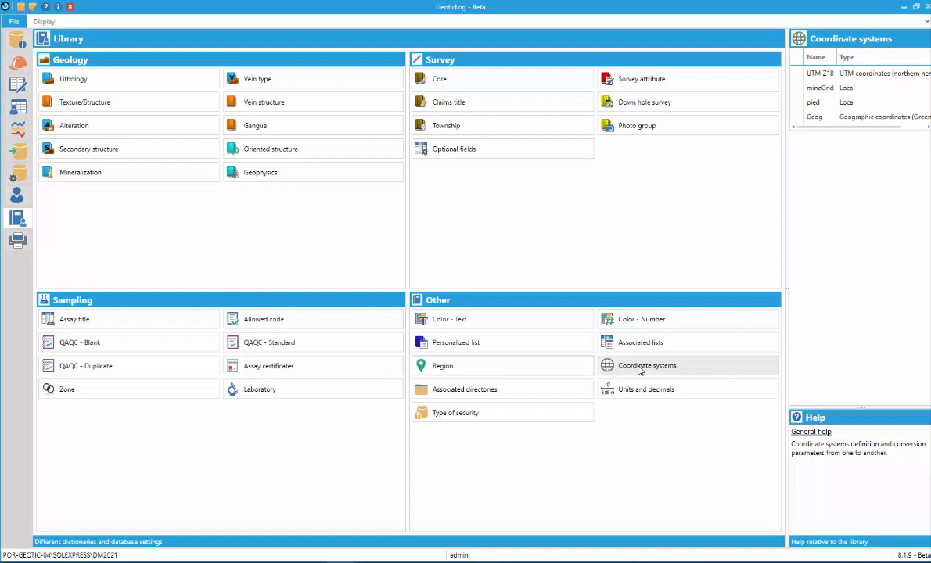
{"action": "double_click", "coordinate": [640, 369]}
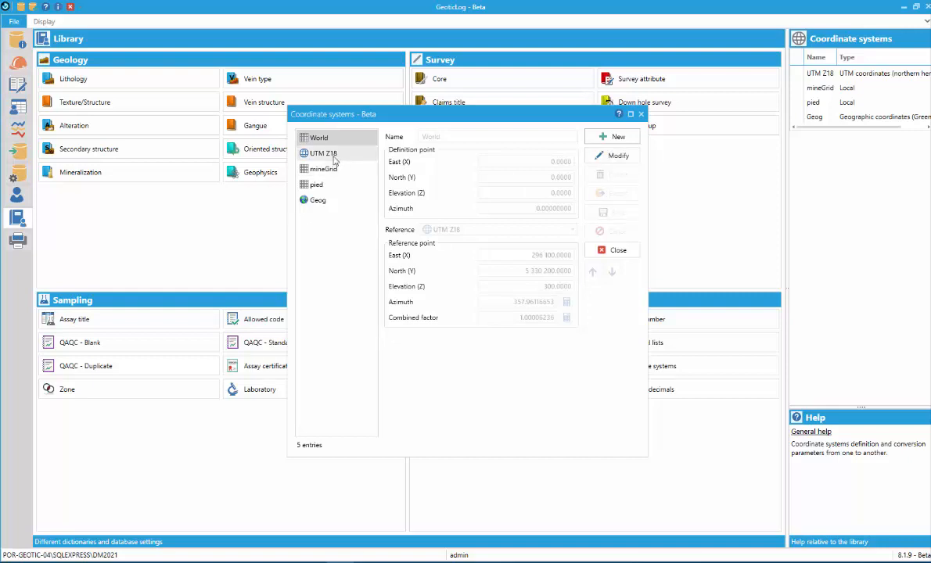
{"action": "left_click", "coordinate": [334, 157]}
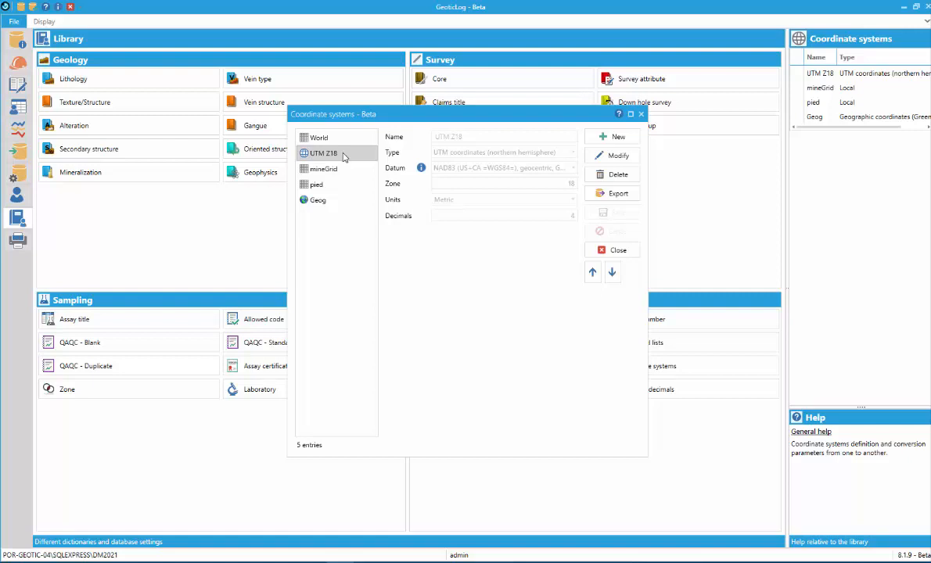
{"action": "left_click", "coordinate": [337, 169]}
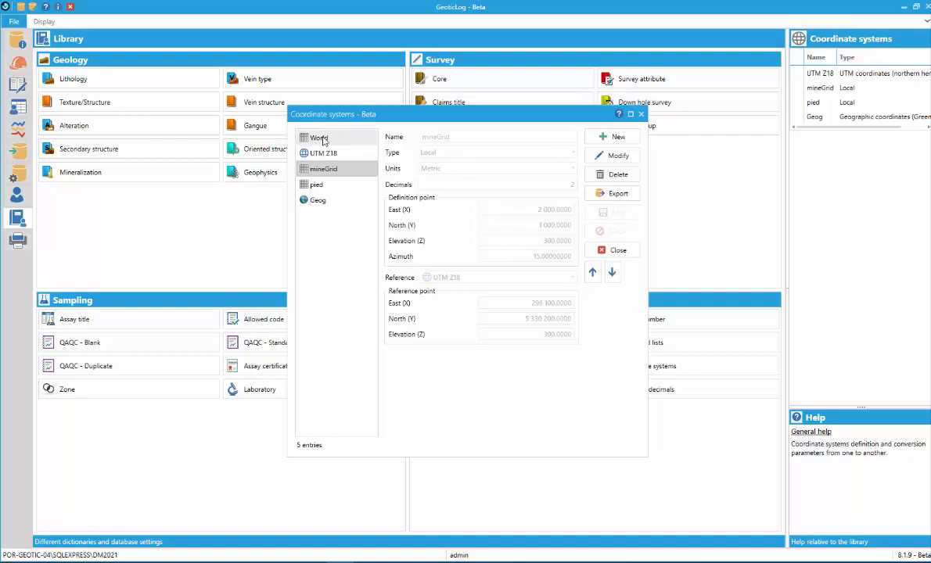
{"action": "left_click", "coordinate": [323, 140]}
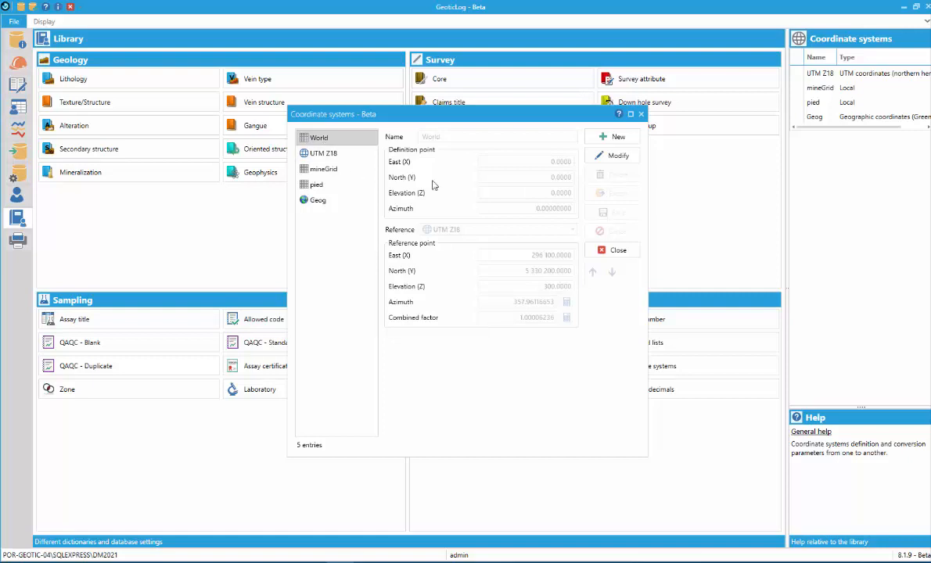
Start a new coordinate system with the database opened in exclusive mode, and name it UTM
{"action": "left_click", "coordinate": [607, 140]}
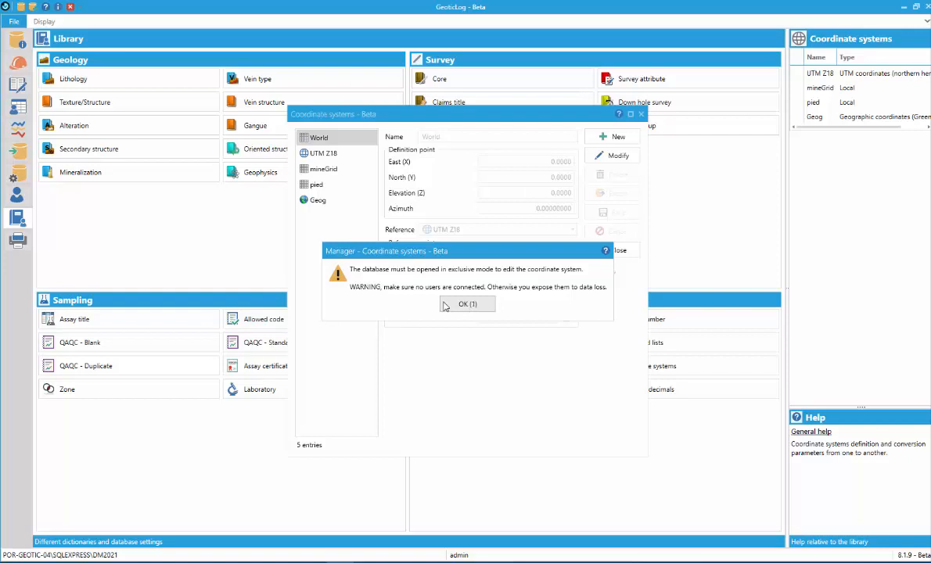
{"action": "left_click", "coordinate": [458, 310]}
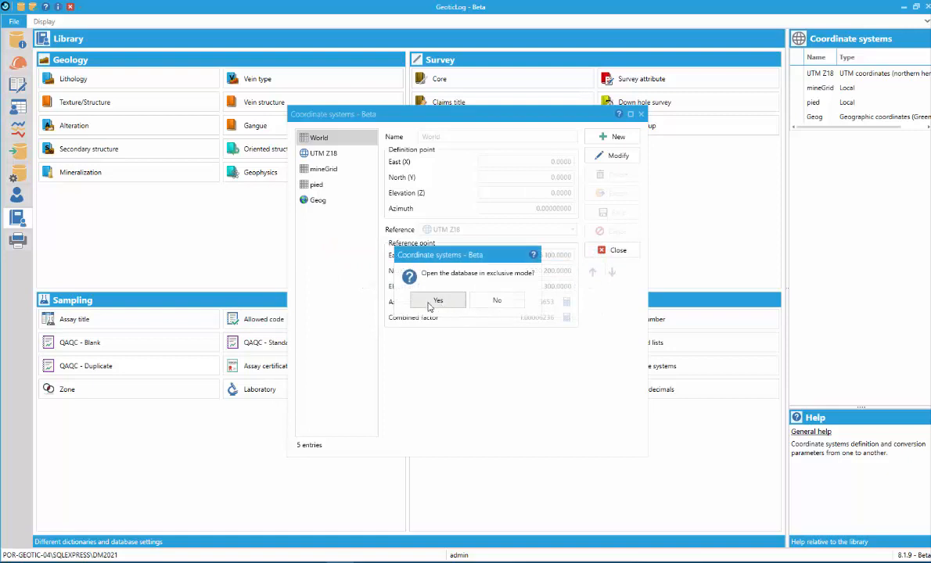
{"action": "left_click", "coordinate": [433, 302]}
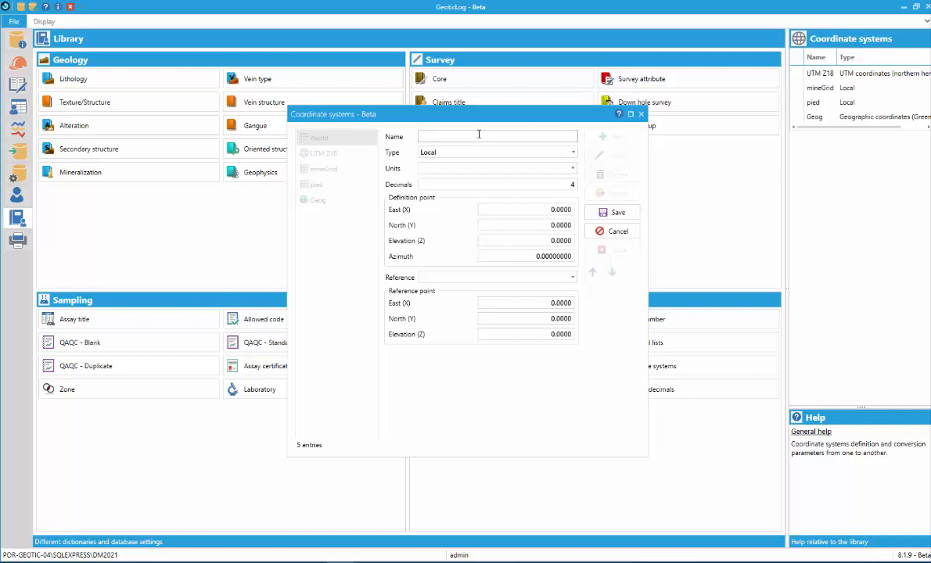
{"action": "type", "text": "UTN"}
{"action": "key", "text": "BackSpace"}
{"action": "type", "text": "M"}
Set the new system's type to UTM coordinates (northern hemisphere) and its datum to NAD83 (US+CA =WGS84=), geocentric, GRS80
{"action": "left_click", "coordinate": [479, 153]}
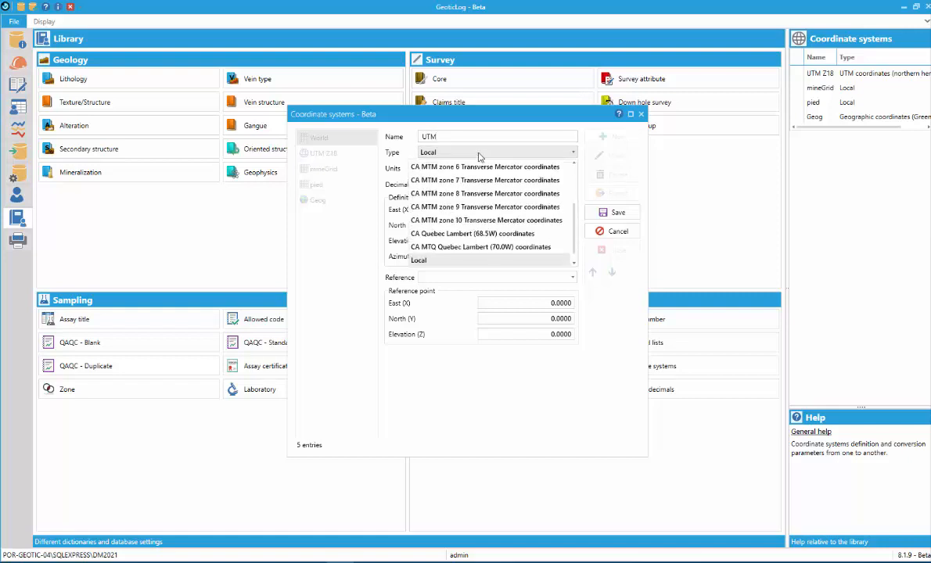
{"action": "scroll", "coordinate": [473, 176], "scroll_direction": "up", "scroll_amount": 3}
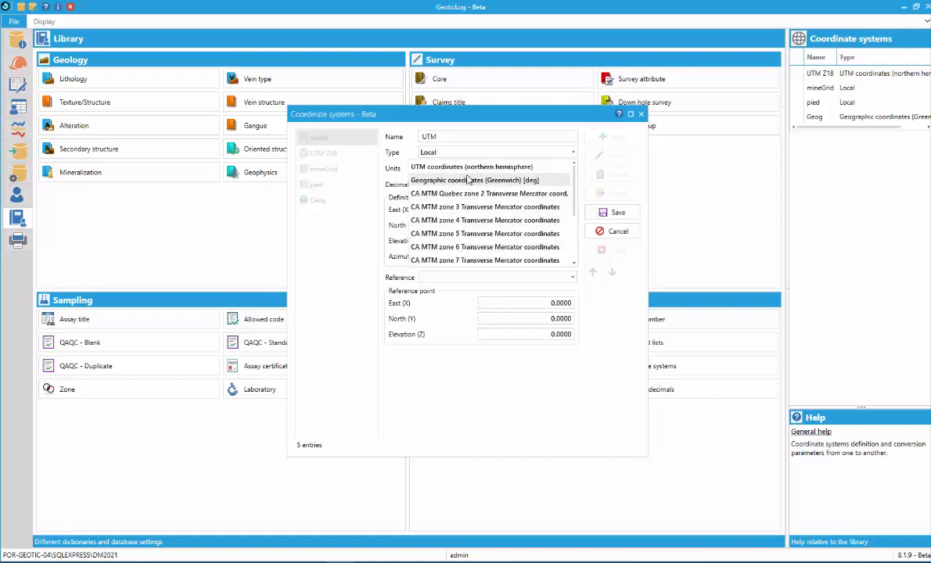
{"action": "left_click", "coordinate": [475, 167]}
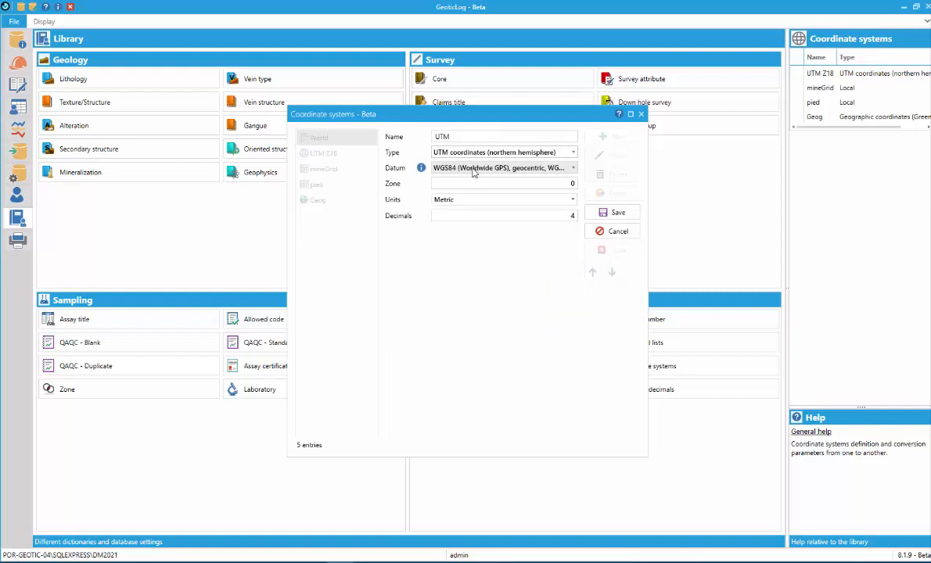
{"action": "left_click", "coordinate": [475, 171]}
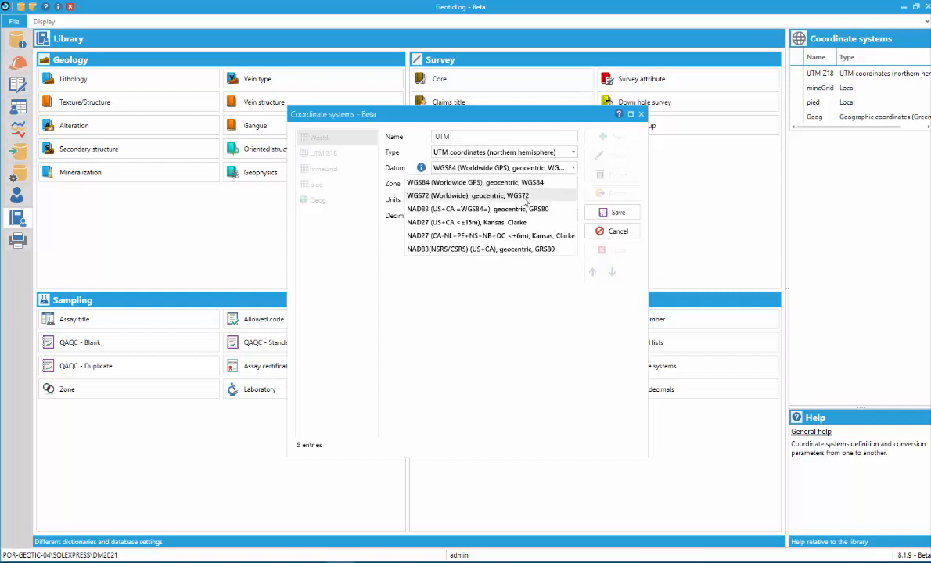
{"action": "left_click", "coordinate": [520, 211]}
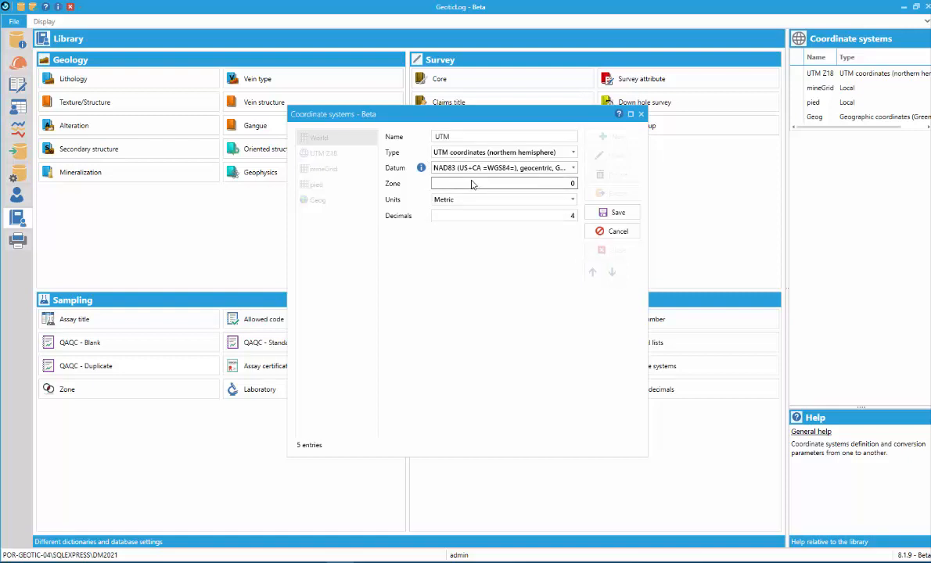
Set the UTM system's zone to 18 and its decimals to 2
{"action": "left_click", "coordinate": [553, 181]}
{"action": "type", "text": "18"}
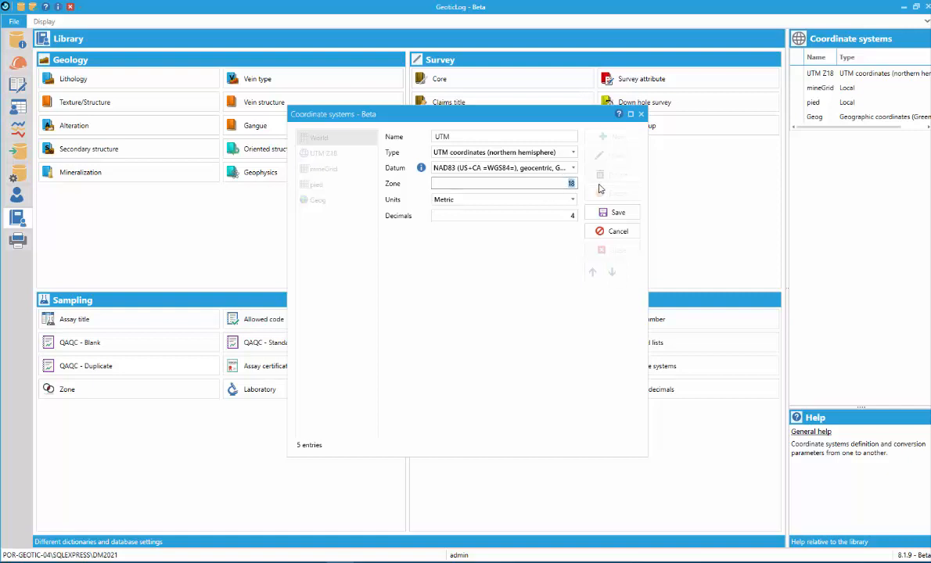
{"action": "left_click", "coordinate": [565, 200]}
{"action": "left_click", "coordinate": [560, 213]}
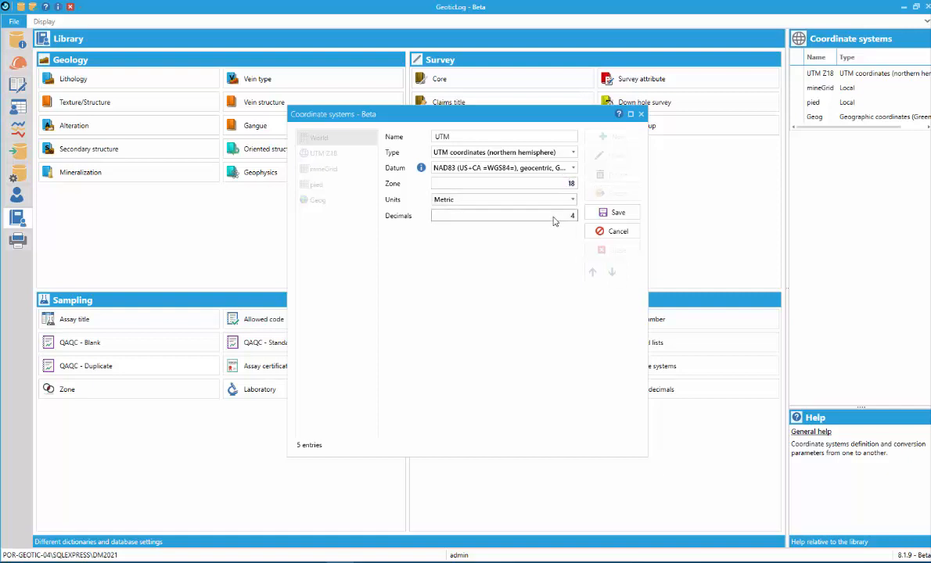
{"action": "left_click_drag", "start_coordinate": [558, 215], "coordinate": [584, 215]}
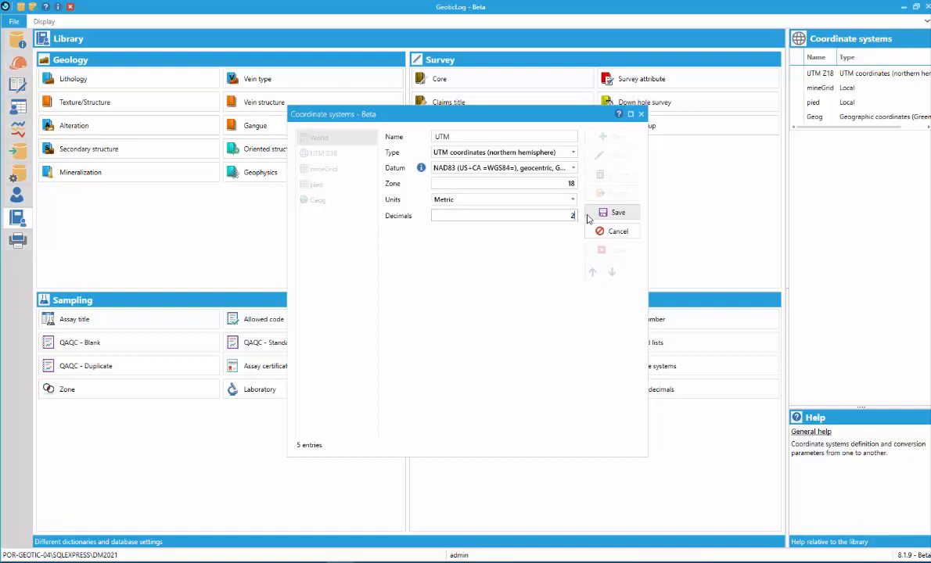
Review the unit and datum options offered for the new UTM coordinate system
{"action": "left_click", "coordinate": [566, 203]}
{"action": "left_click", "coordinate": [569, 206]}
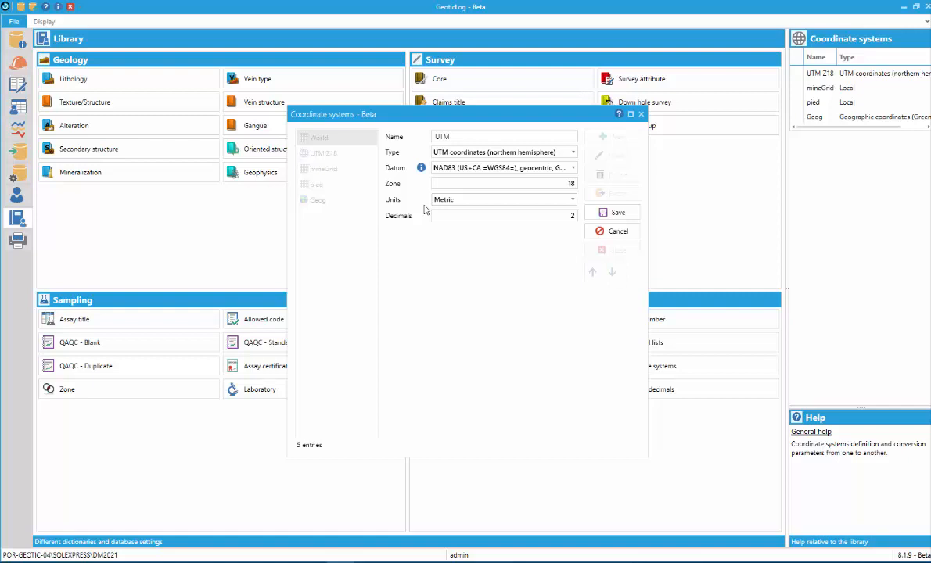
{"action": "left_click", "coordinate": [462, 169]}
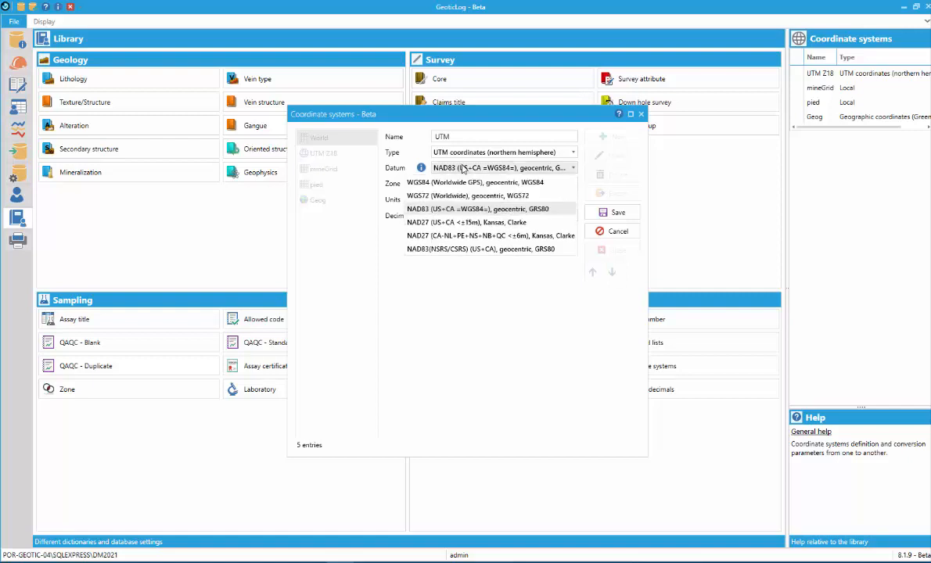
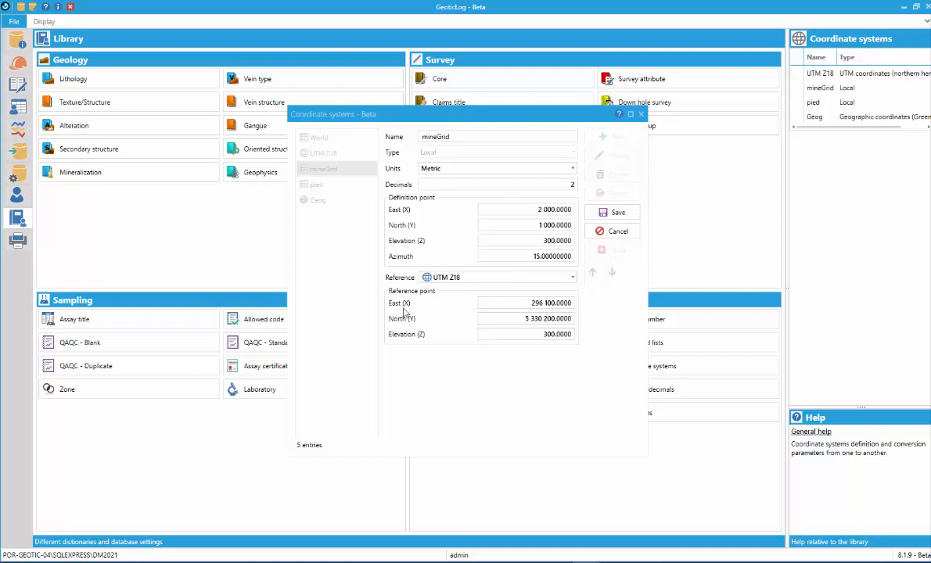
Save the mineGrid coordinate system
{"action": "left_click", "coordinate": [613, 213]}
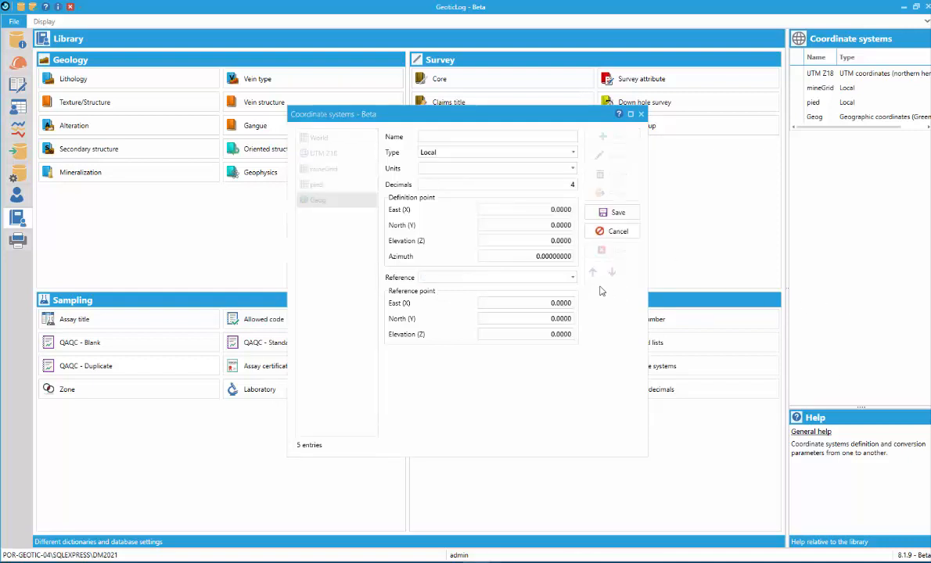
Try the Geographic coordinates (Greenwich) [deg] type on a new coordinate system and view its degree format options
{"action": "left_click", "coordinate": [508, 151]}
{"action": "scroll", "coordinate": [481, 211], "scroll_direction": "up", "scroll_amount": 2}
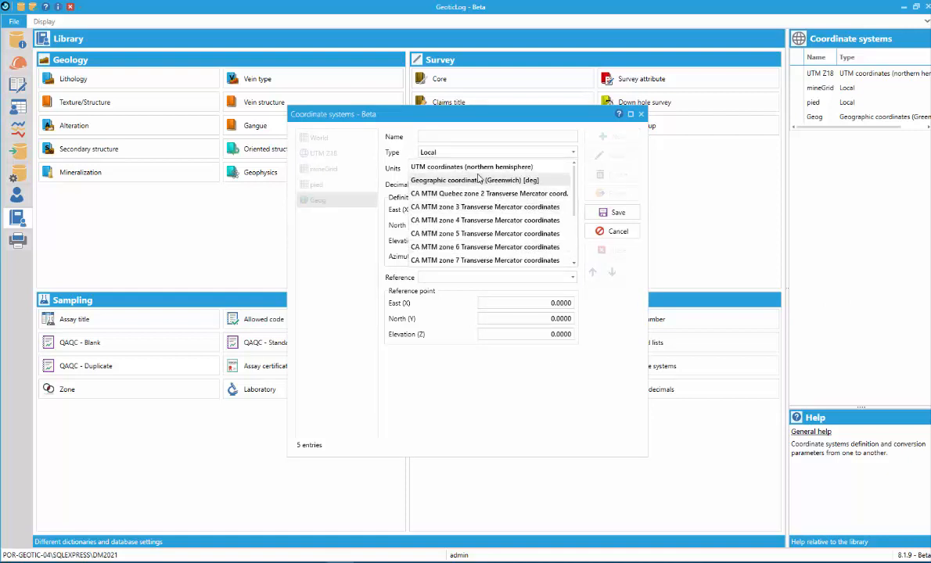
{"action": "left_click", "coordinate": [477, 180]}
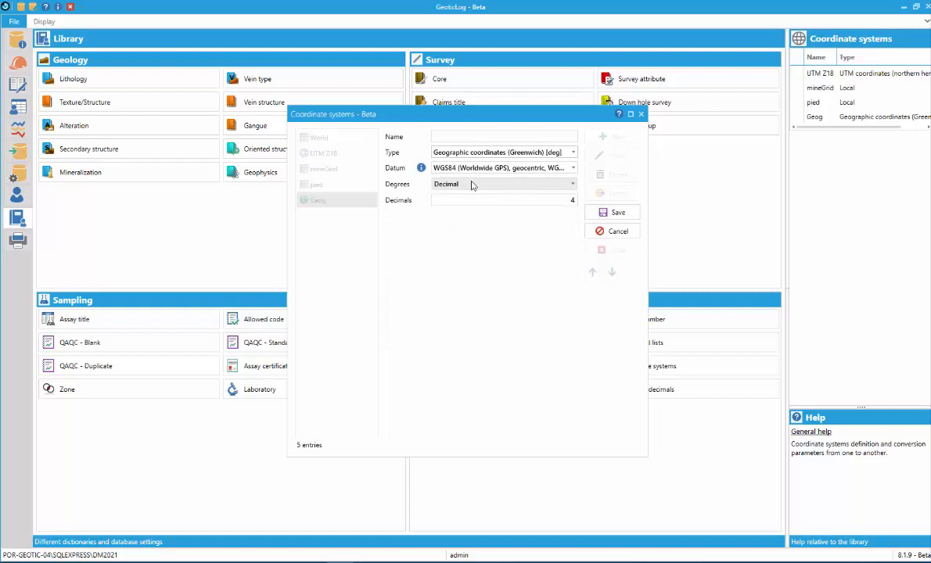
{"action": "left_click", "coordinate": [472, 185]}
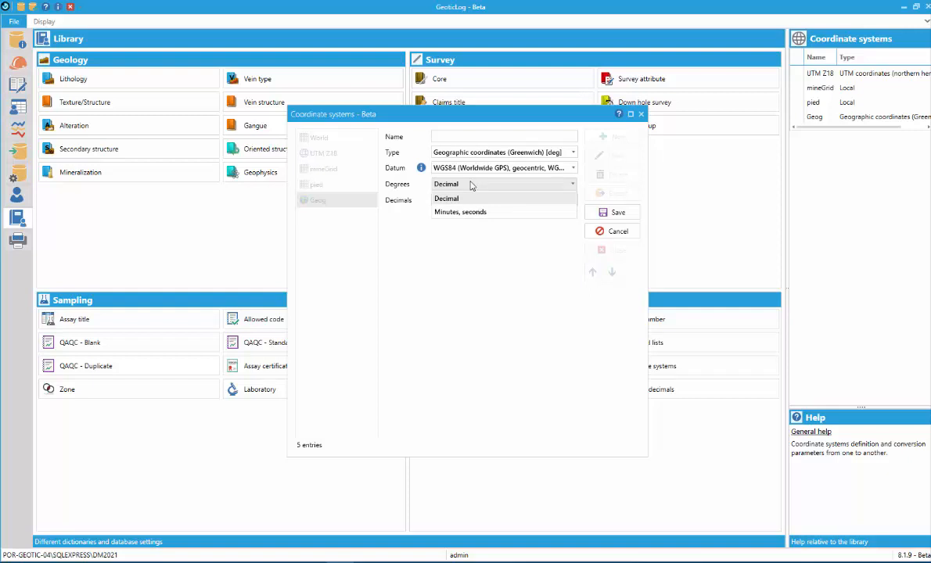
Try the Archive type on the new coordinate system, discard the entry and close the coordinate system definitions
{"action": "left_click", "coordinate": [469, 152]}
{"action": "left_click", "coordinate": [470, 154]}
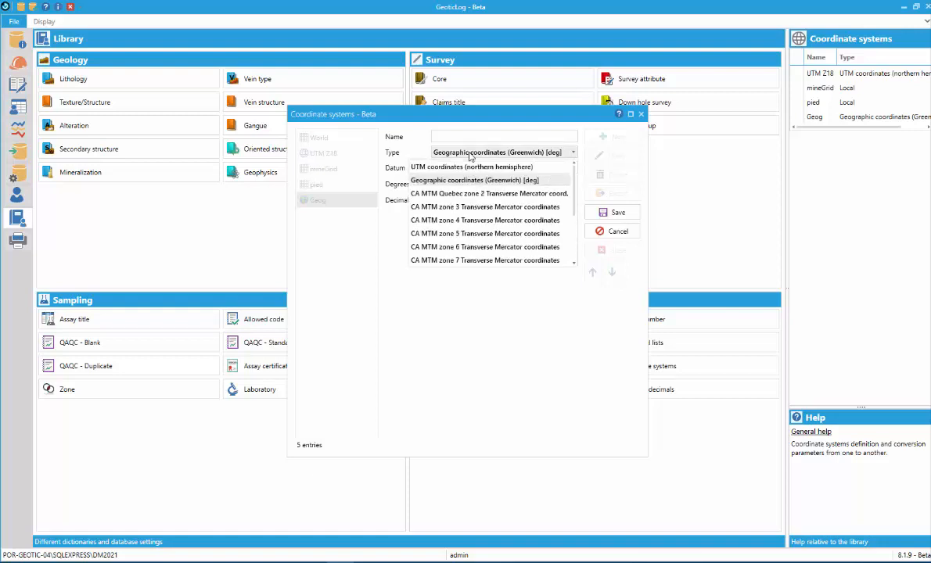
{"action": "scroll", "coordinate": [461, 181], "scroll_direction": "down", "scroll_amount": 3}
{"action": "left_click", "coordinate": [441, 260]}
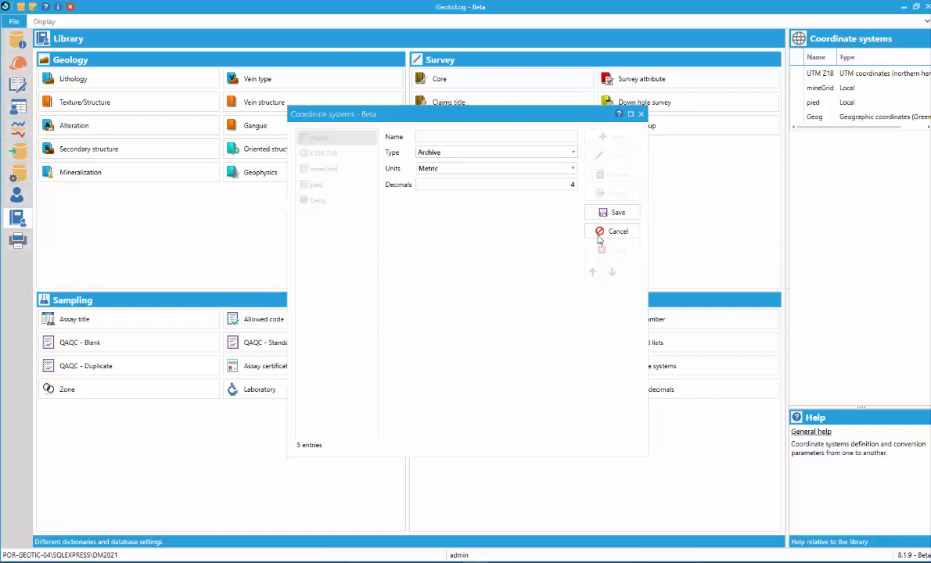
{"action": "left_click", "coordinate": [613, 233]}
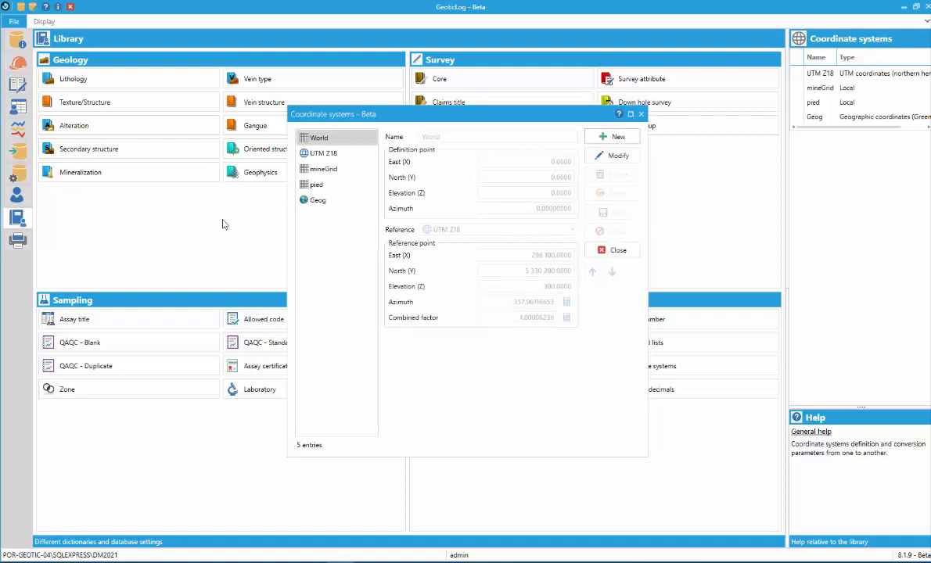
{"action": "left_click", "coordinate": [619, 250]}
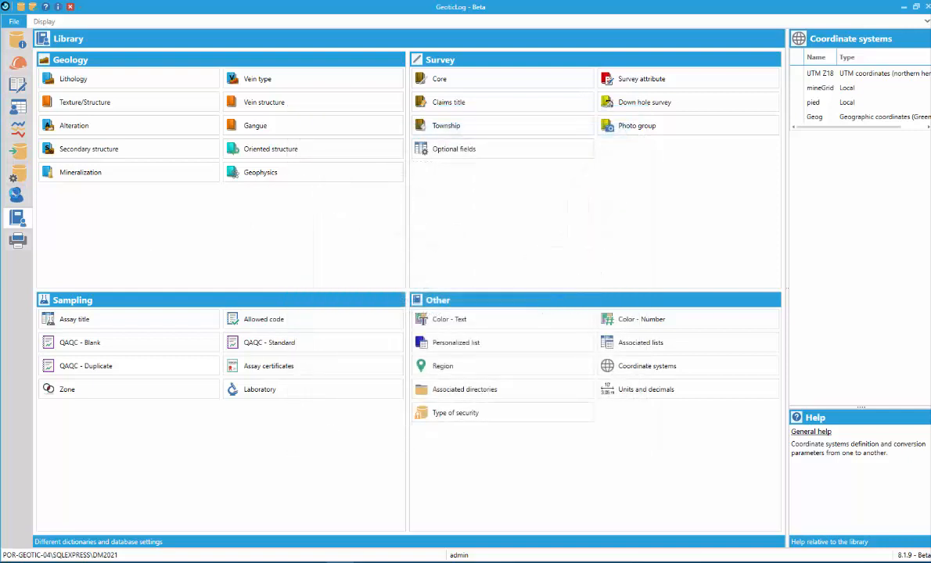
Visit the utilities and the survey list, and review the Rich-Ore project's source and visible coordinate systems without saving changes
{"action": "left_click", "coordinate": [19, 175]}
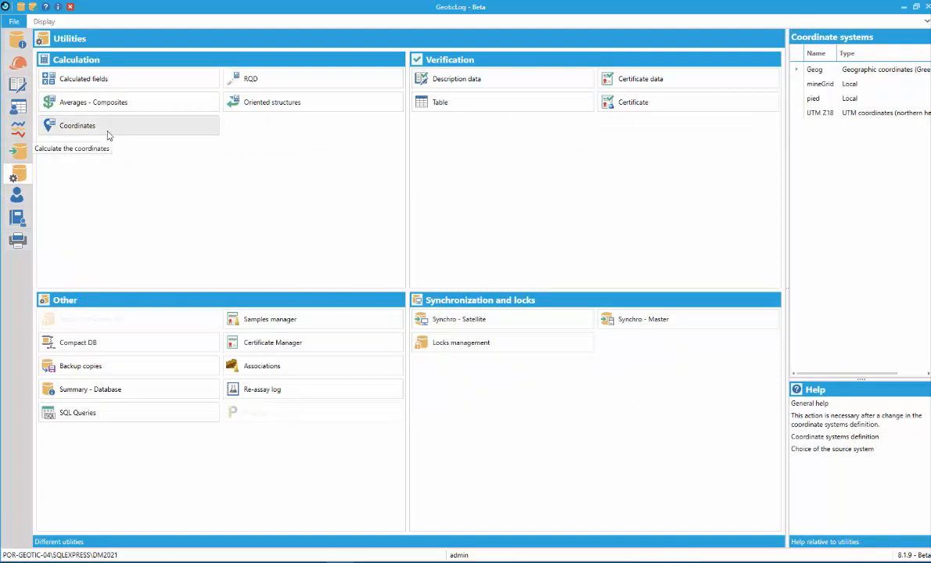
{"action": "left_click", "coordinate": [19, 64]}
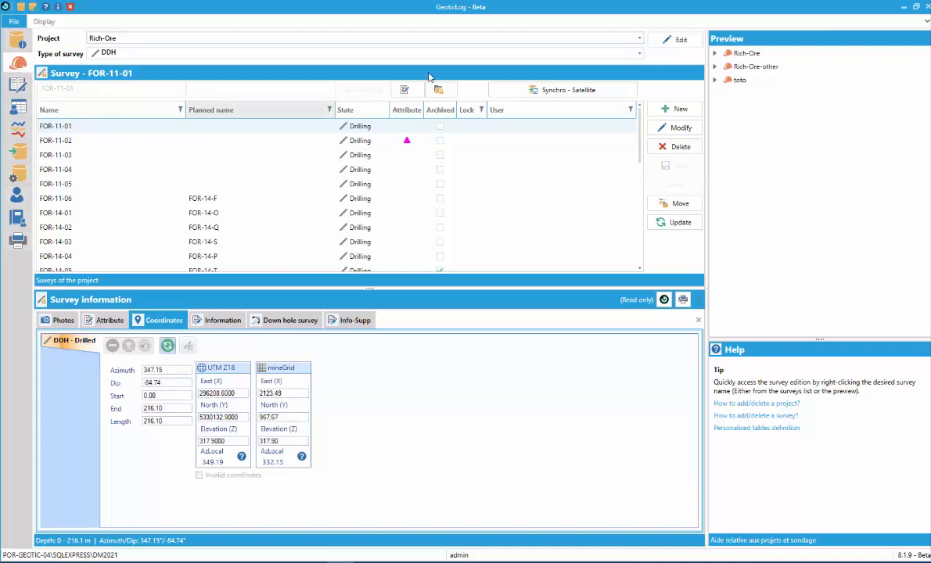
{"action": "left_click", "coordinate": [669, 39]}
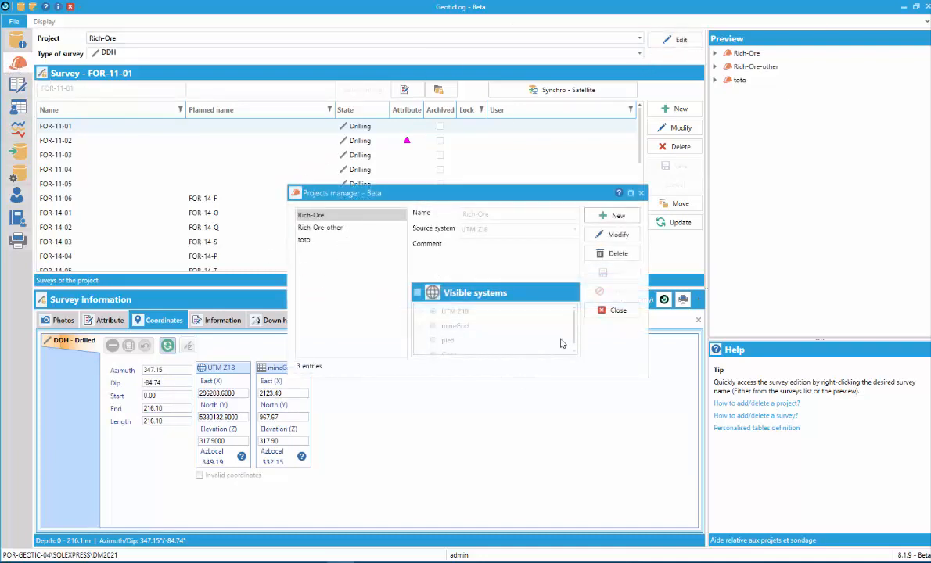
{"action": "left_click", "coordinate": [614, 234]}
{"action": "scroll", "coordinate": [448, 323], "scroll_direction": "down", "scroll_amount": 1}
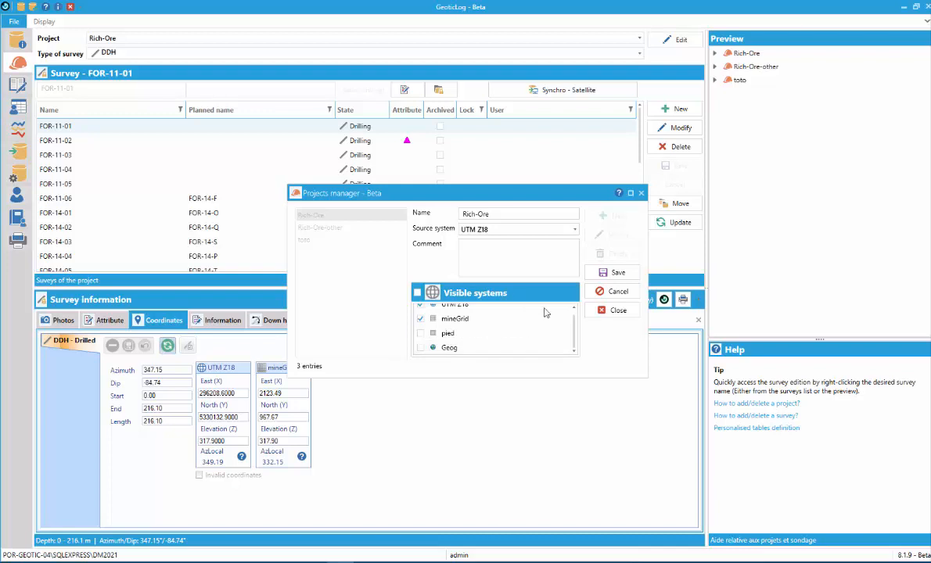
{"action": "left_click", "coordinate": [614, 316]}
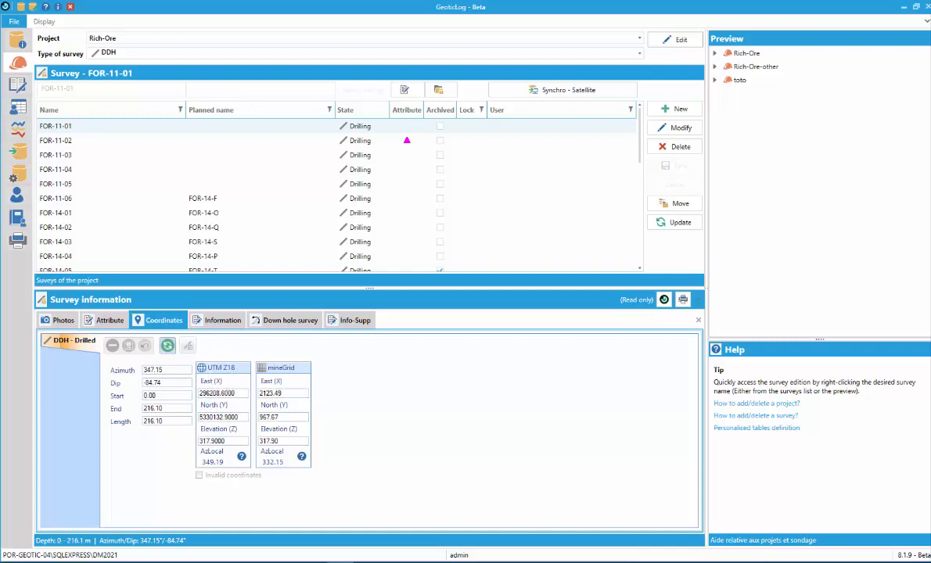
Switch to the drawings.pptx slideshow in PowerPoint
{"action": "key", "text": "alt+Tab"}
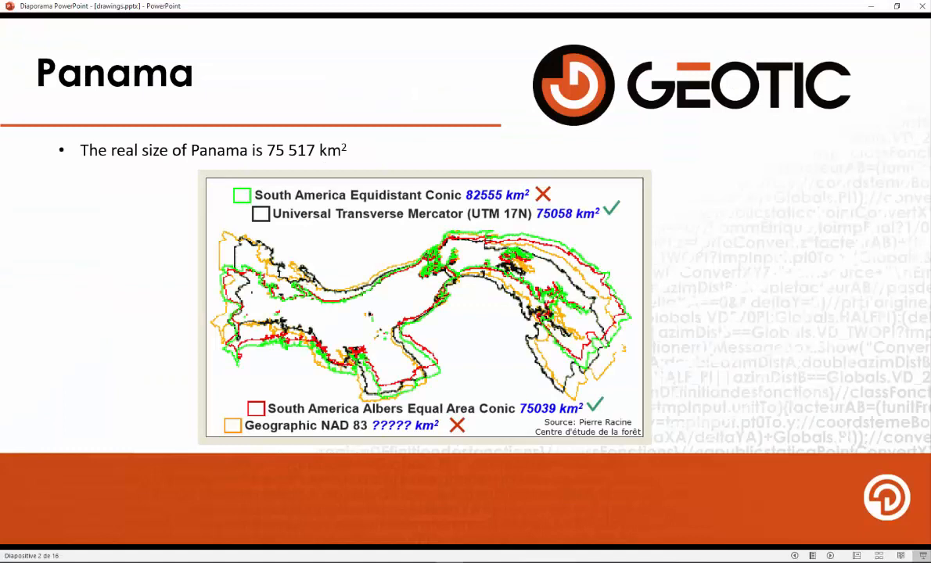